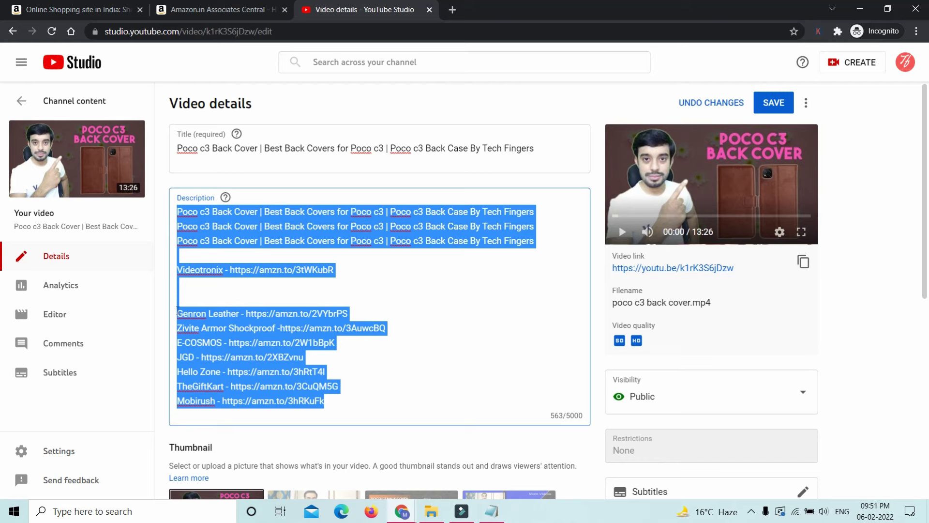
left_click(178, 312, "shift")
left_click(302, 281)
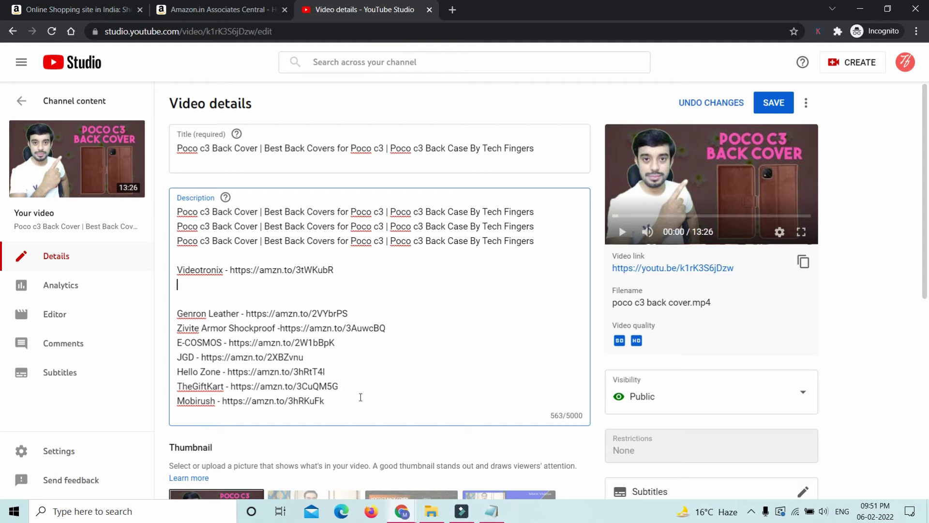
left_click_drag(178, 312, 348, 413)
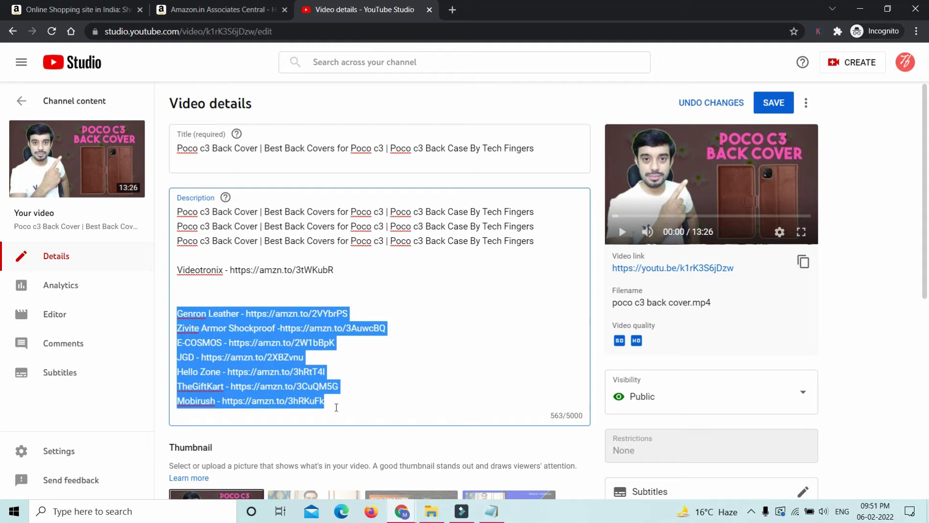
left_click(328, 284)
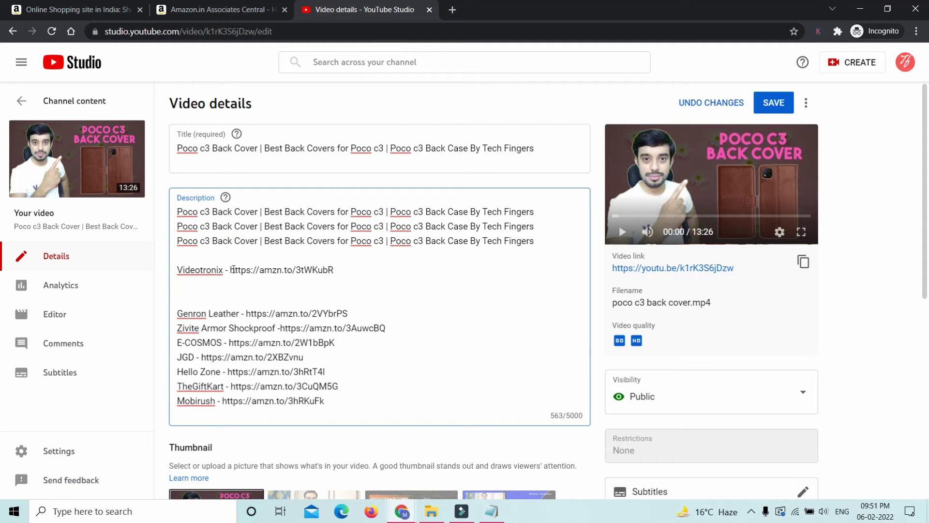
- Delete the two repeated title lines and the blank line below them from the video description
left_click_drag(235, 226, 317, 226)
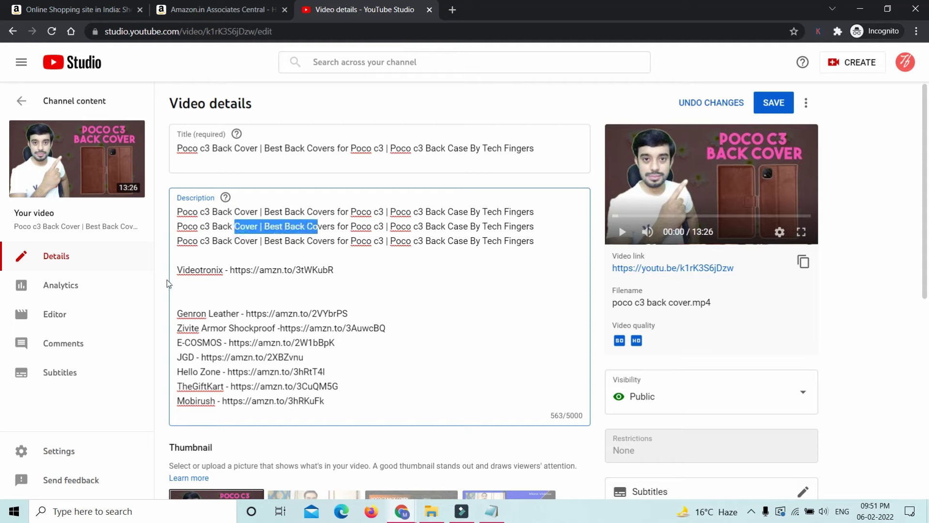
left_click_drag(178, 256, 179, 226)
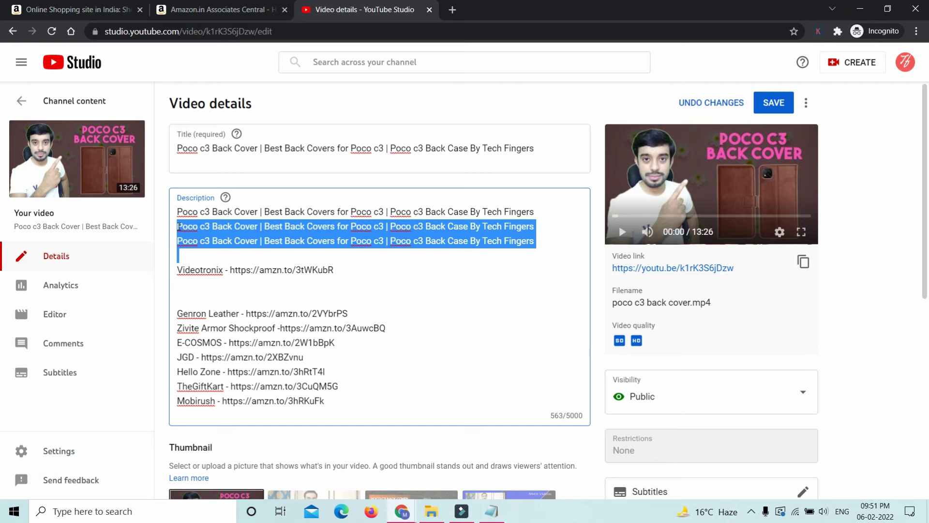
key("BackSpace")
left_click(374, 227)
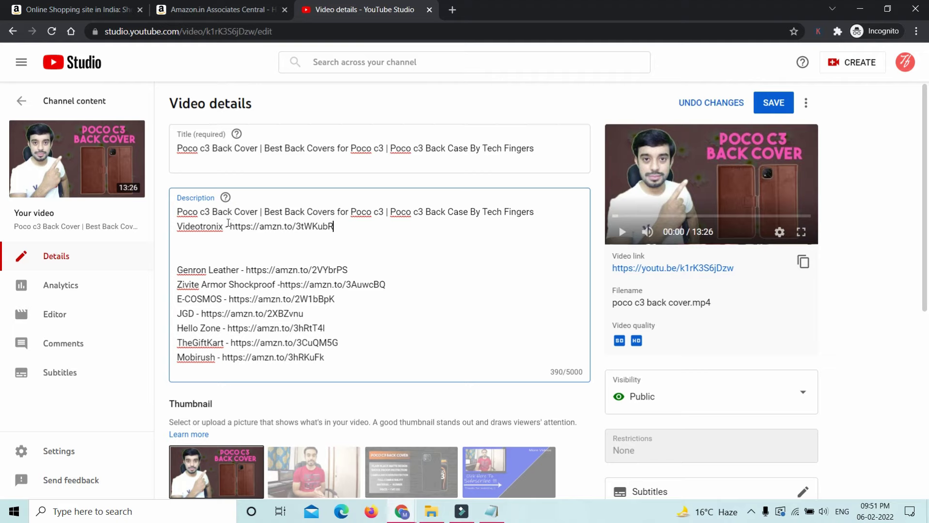
left_click_drag(229, 223, 344, 225)
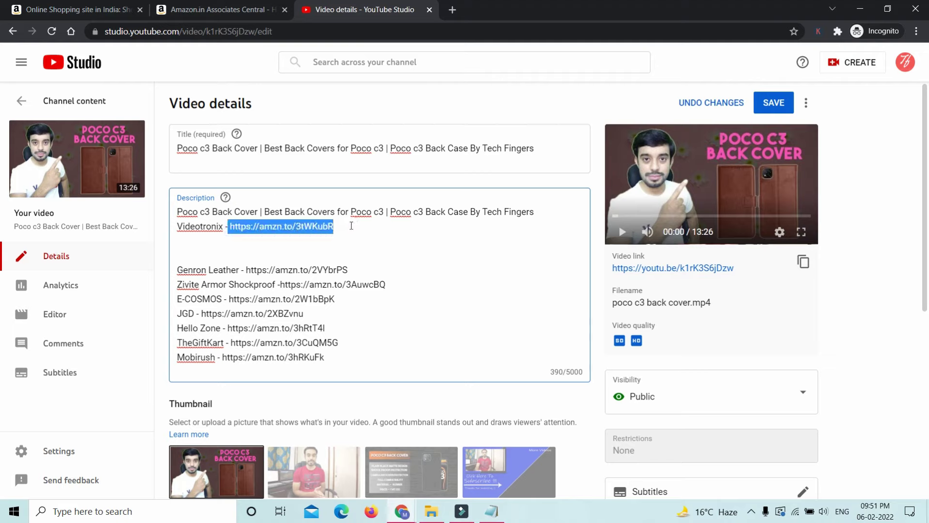
left_click(337, 227)
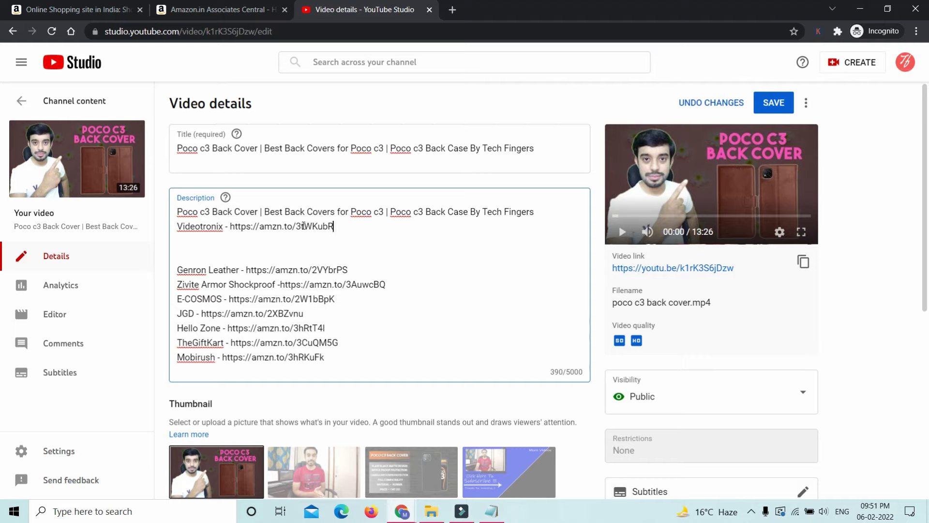
- Copy "Poco c3 Back Cover" from the video title and search YouTube for it in a new tab of the other browser window
left_click_drag(257, 148, 177, 151)
key("ctrl+c")
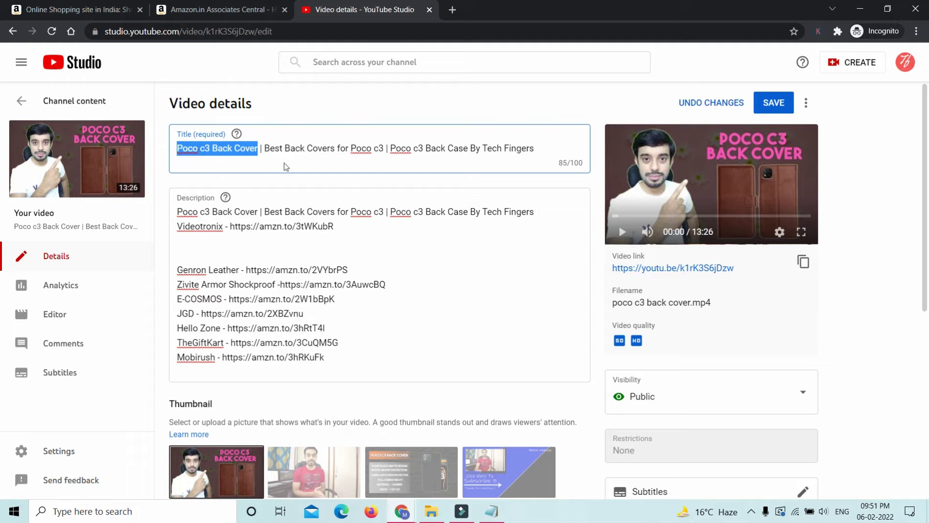
key("alt+Tab")
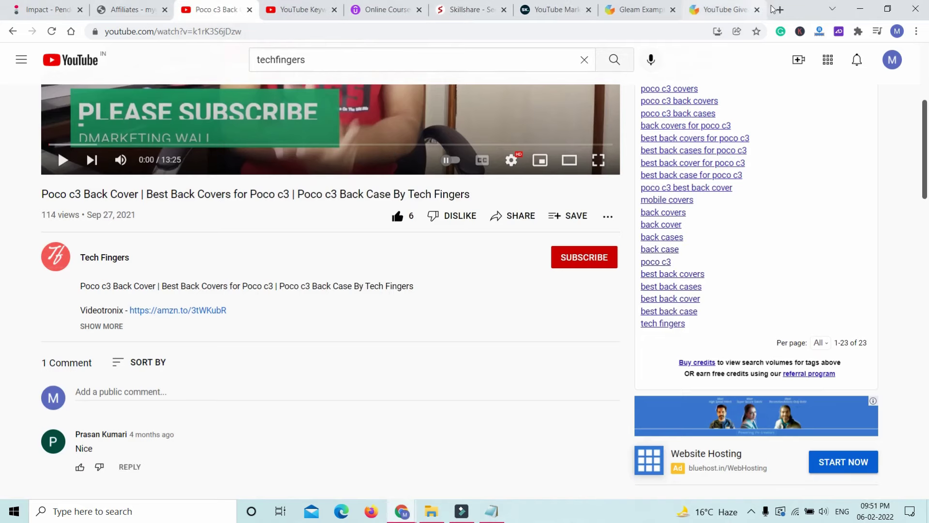
left_click(776, 10)
left_click(71, 31)
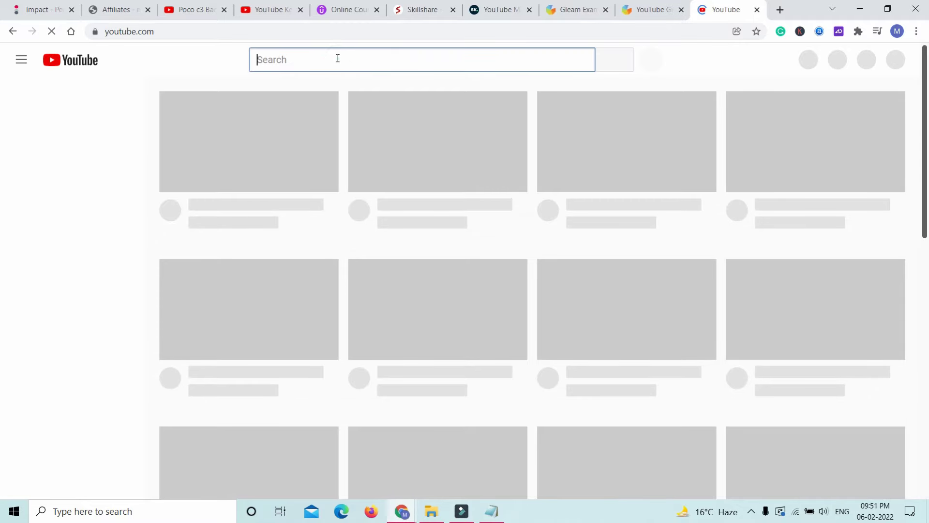
key("ctrl+v")
left_click(611, 62)
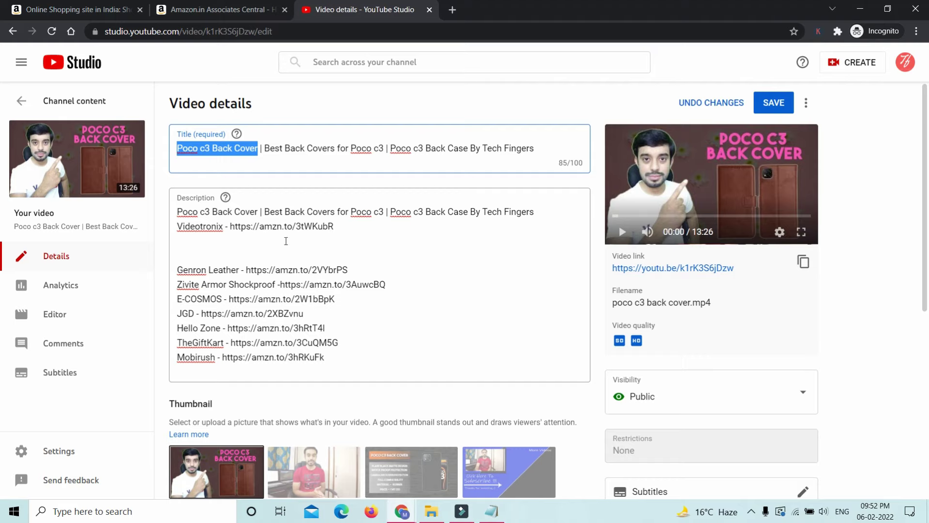
- View the full description with its product links on the Poco c3 video's watch page in the other browser window, and collapse it again
left_click(402, 511)
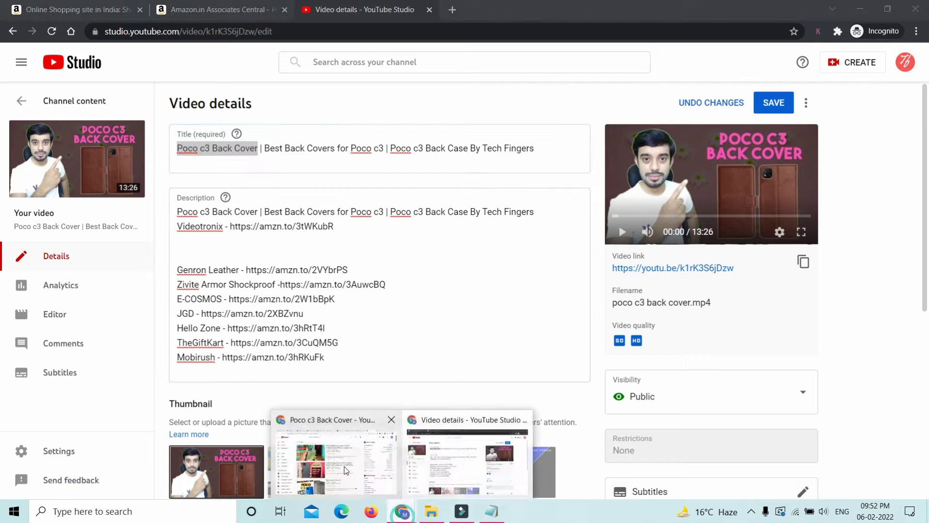
left_click(344, 466)
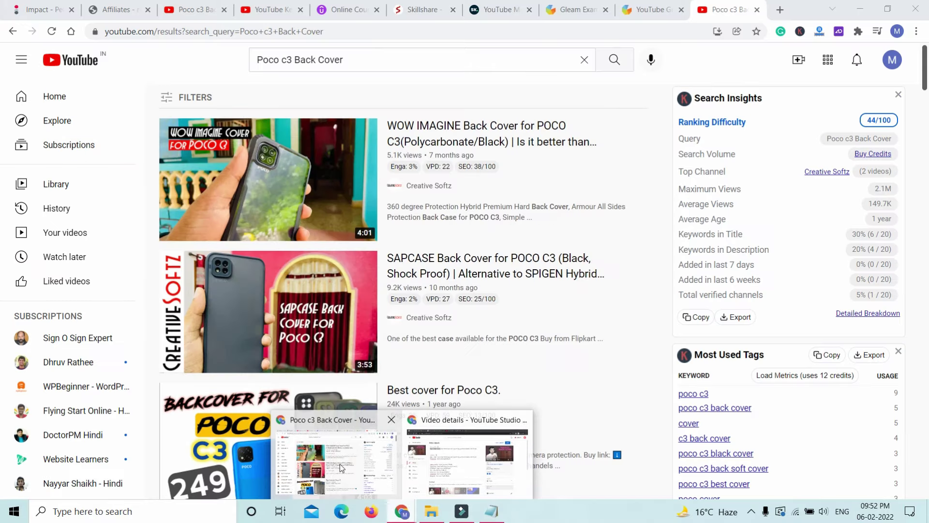
left_click(180, 6)
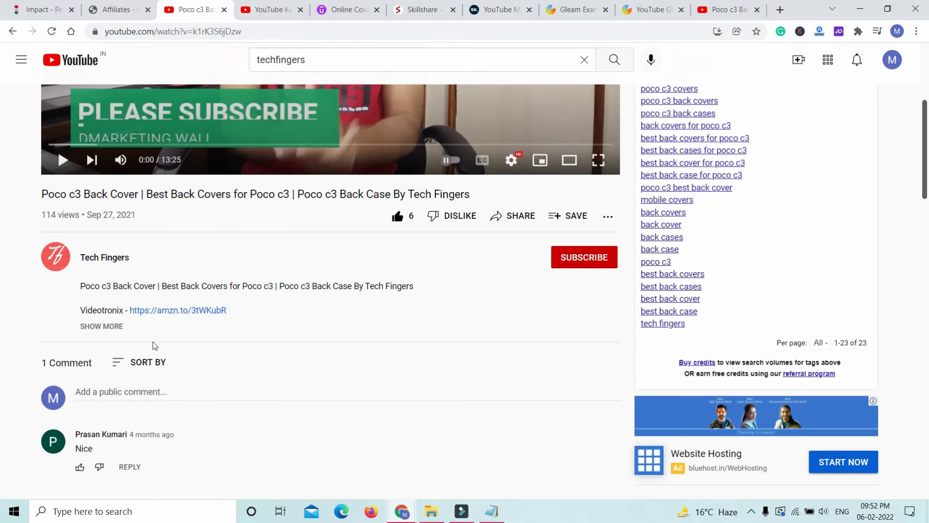
left_click(110, 327)
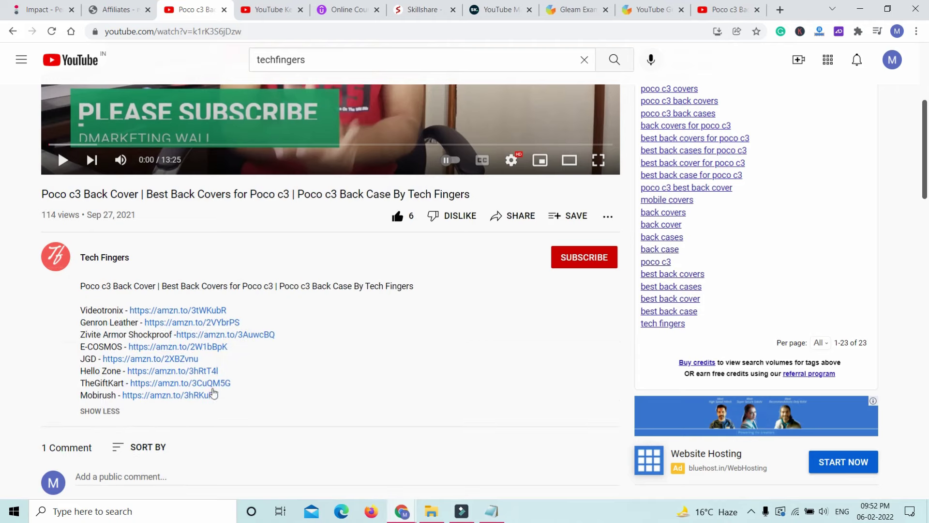
left_click(105, 412)
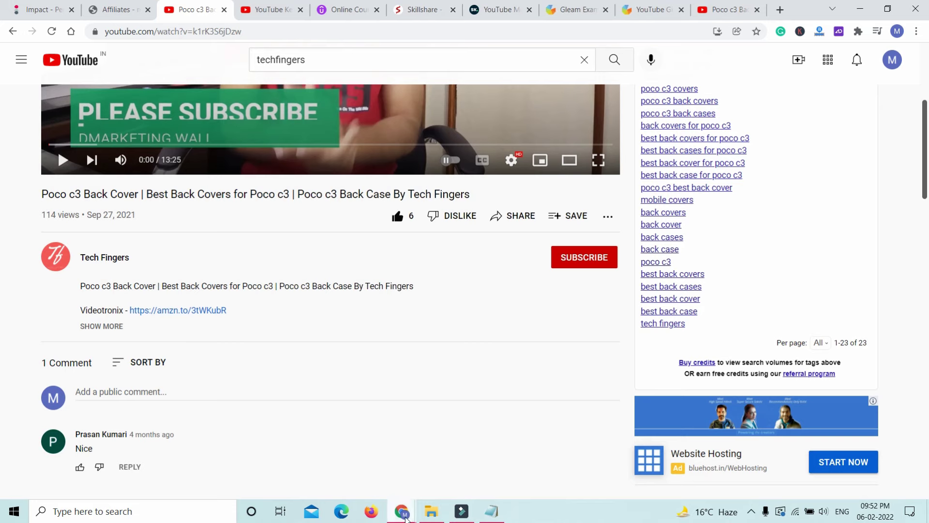
- Return to the YouTube Studio window and discard the unsaved changes to the Poco c3 video's details
mouse_move(401, 510)
left_click(489, 460)
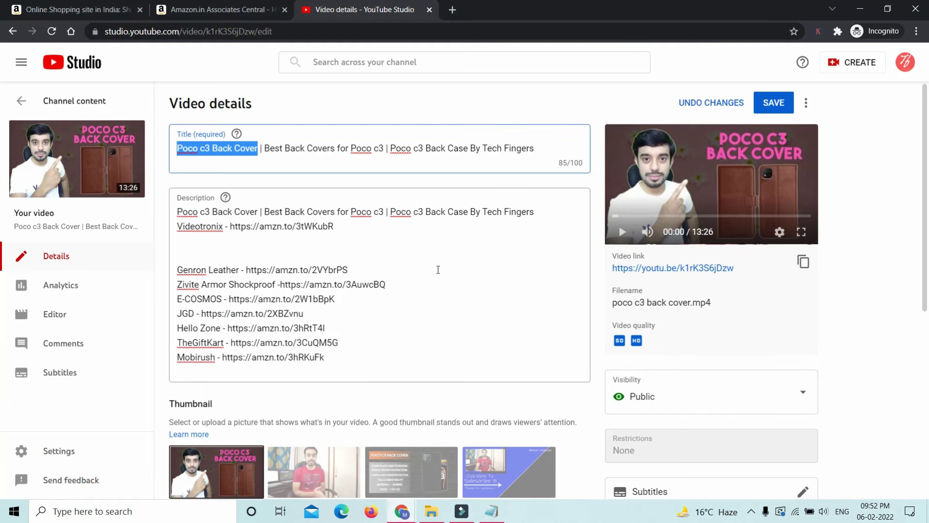
left_click(705, 102)
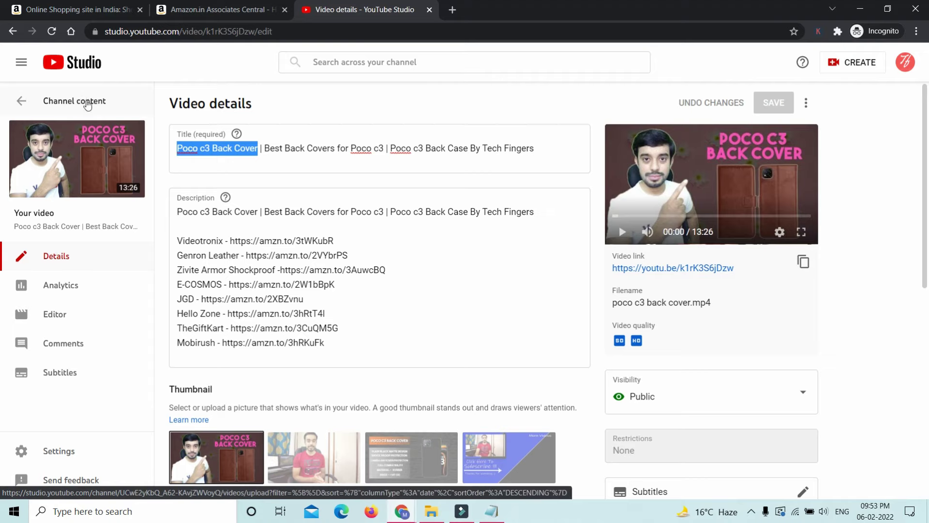
- Check the Link card option in the Poco c3 video's Cards editor, and leave the editor without changes
scroll(848, 254, "down", 2)
scroll(848, 254, "down", 3)
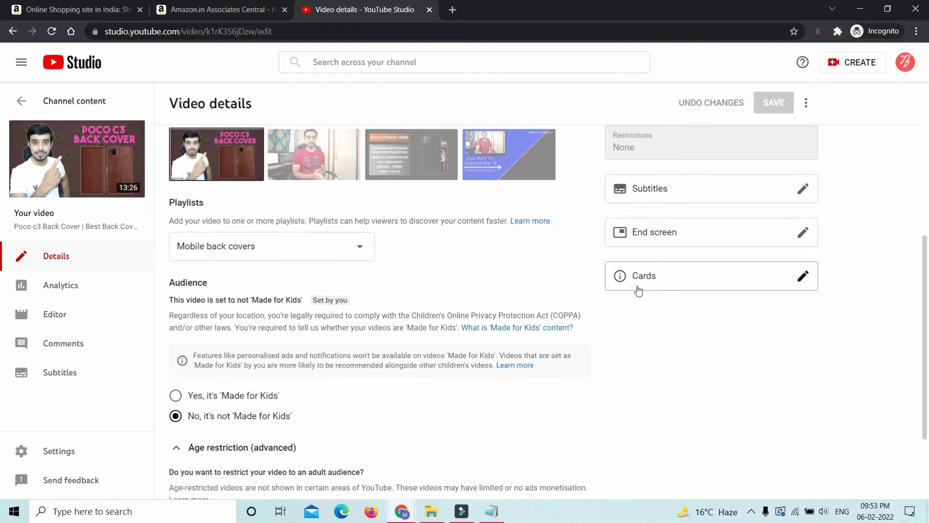
left_click(801, 276)
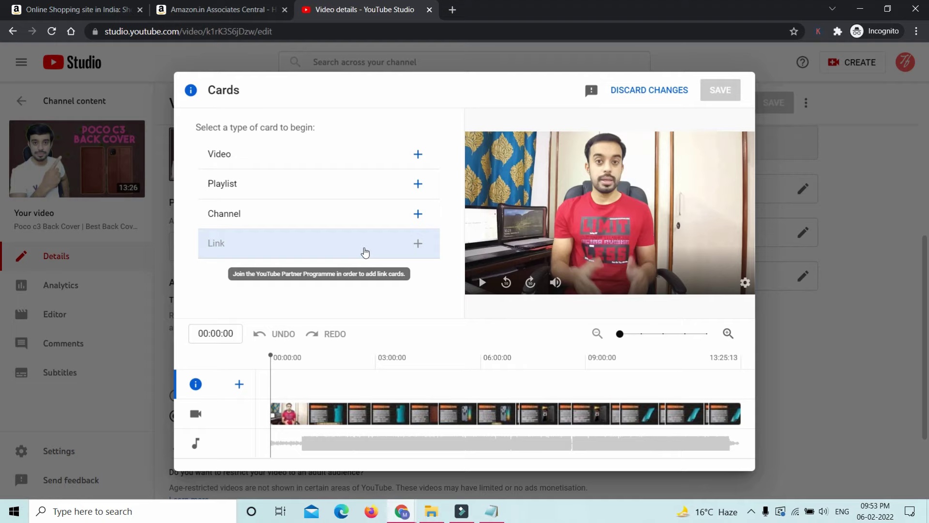
left_click(649, 92)
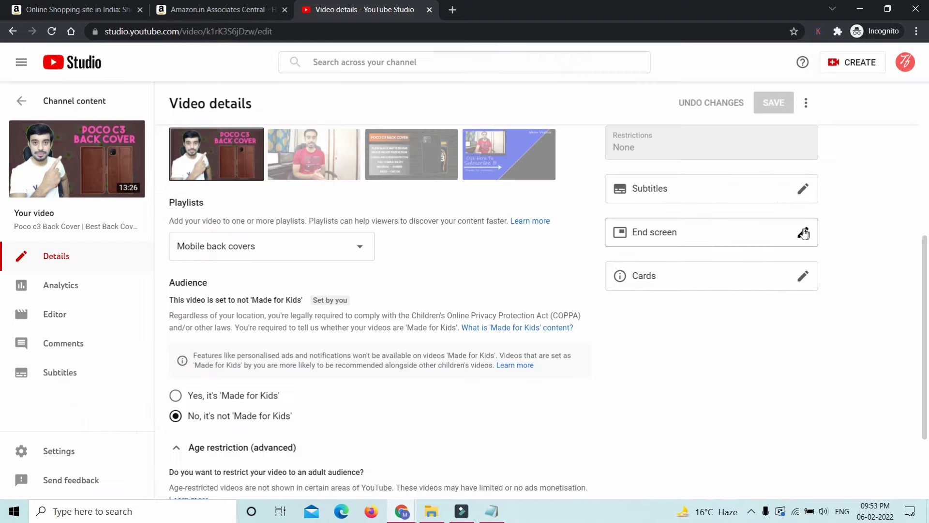
- Check the Link option among the end screen element types of the Poco c3 video, and leave the editor without changes
left_click(803, 233)
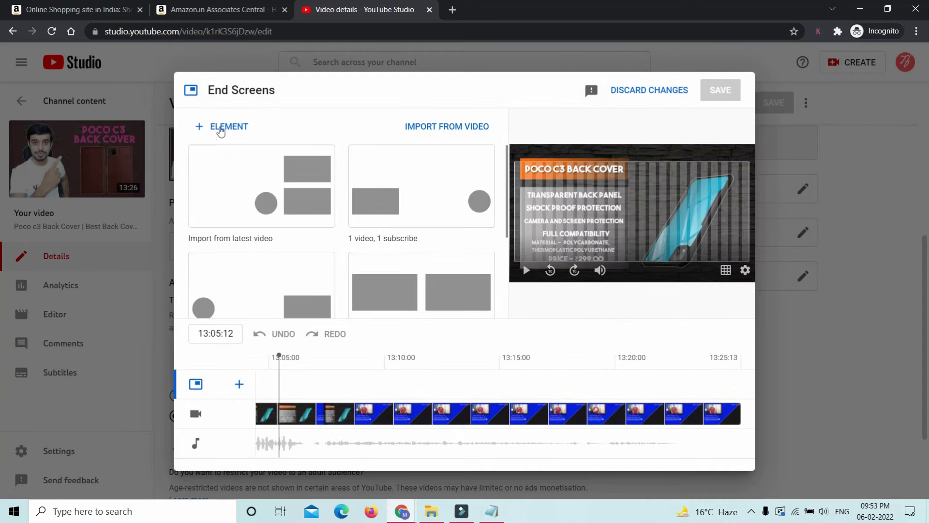
left_click(221, 128)
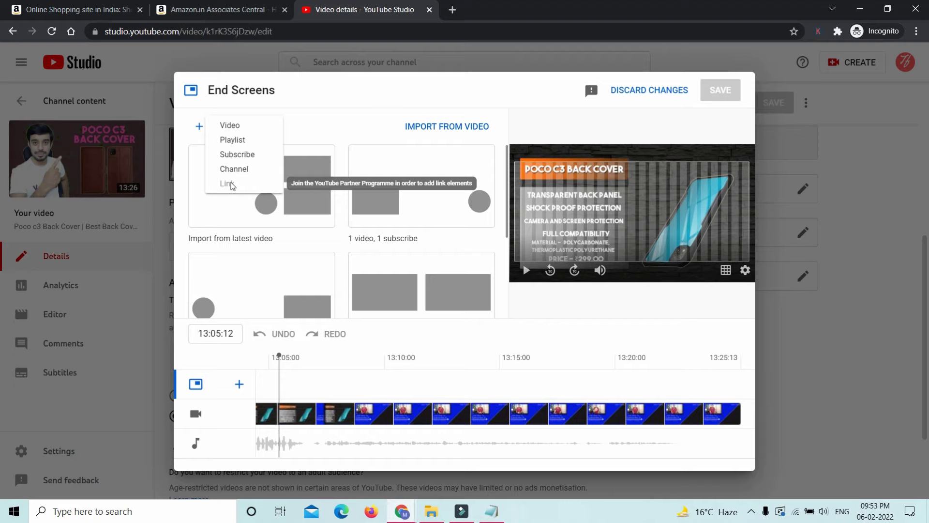
left_click(379, 127)
left_click(643, 91)
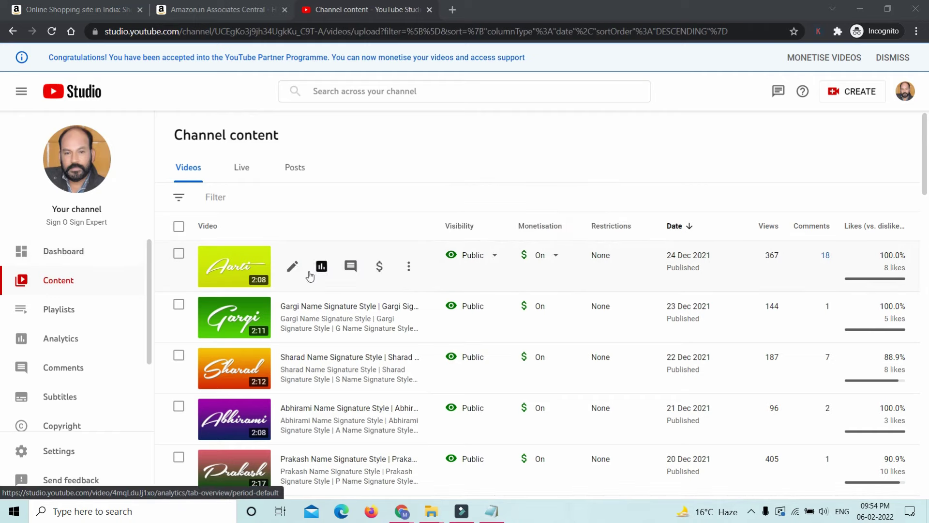
- Review the external links terms for a Link card on the newest name-signature video, decline them and close the Cards editor
left_click(291, 267)
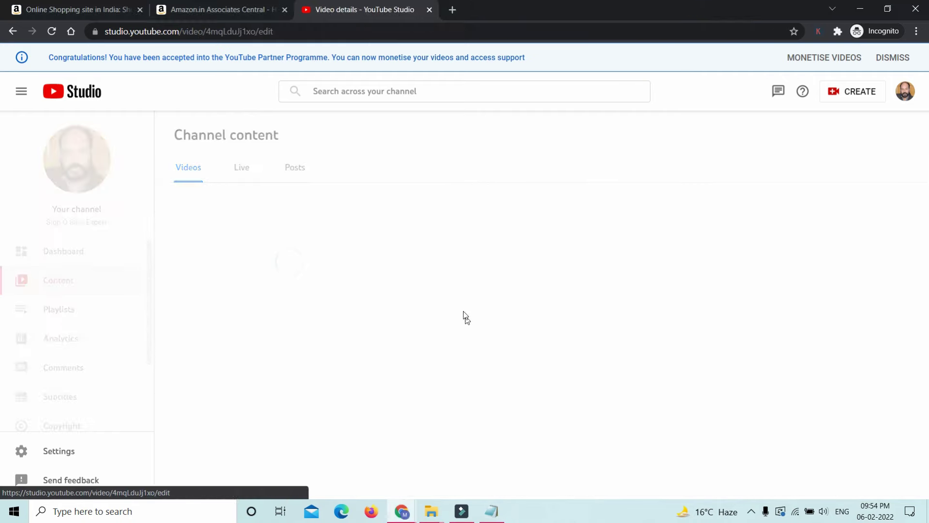
scroll(665, 319, "down", 6)
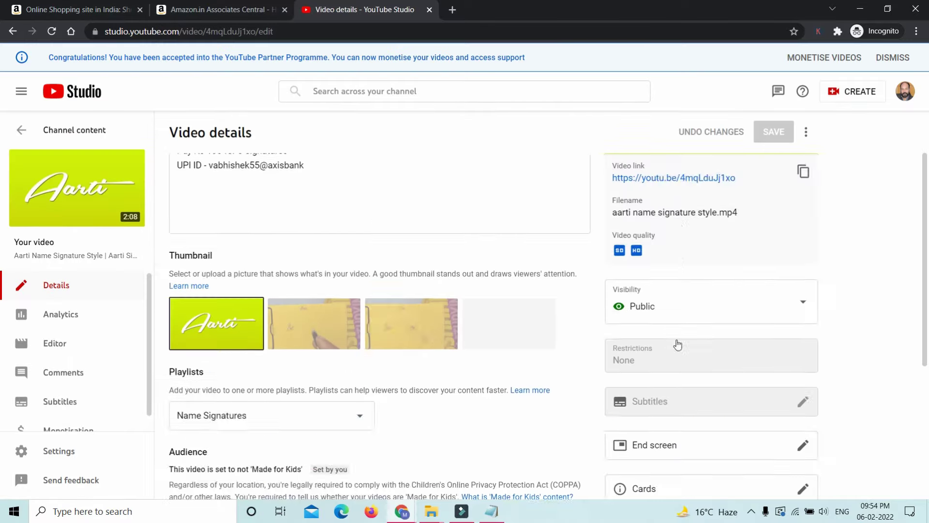
left_click(803, 305)
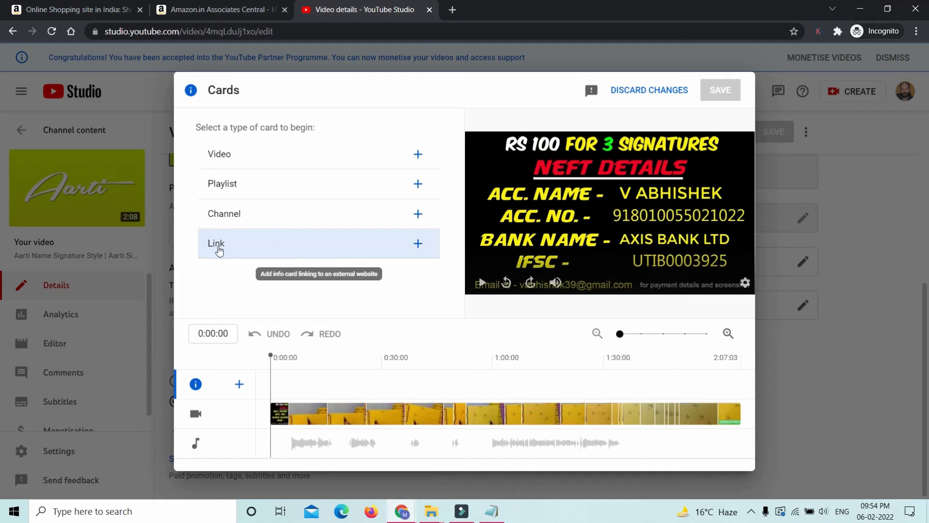
left_click(417, 249)
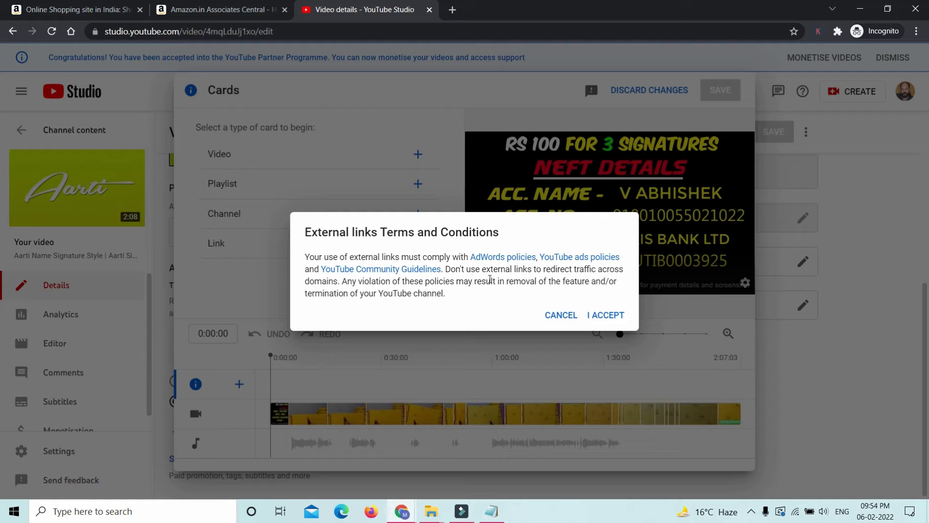
left_click(554, 316)
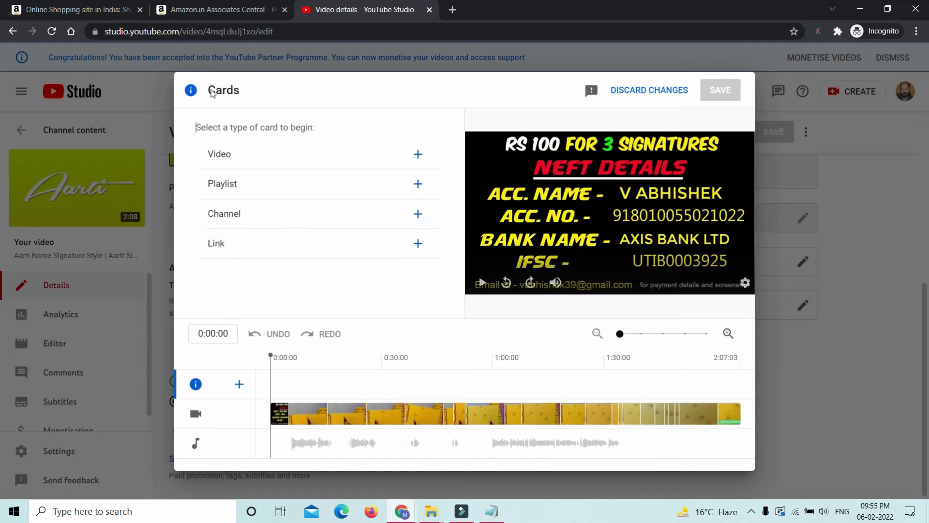
left_click(659, 91)
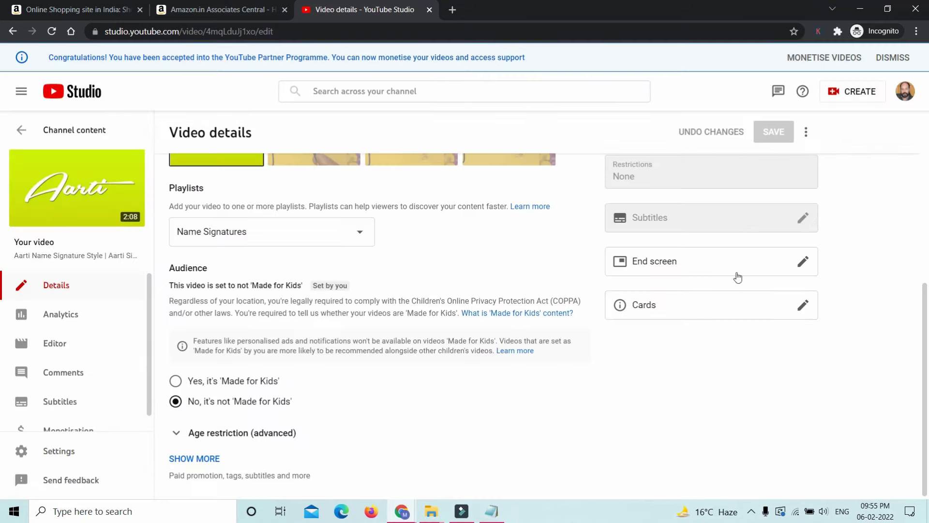
- Review the external links terms for a Link element on the name-signature video's end screen, and decline them
left_click(803, 261)
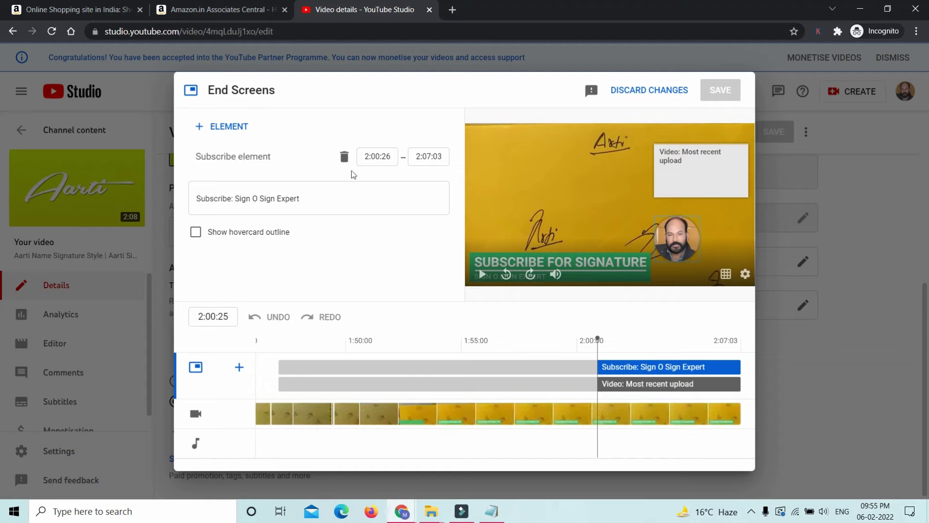
left_click(228, 128)
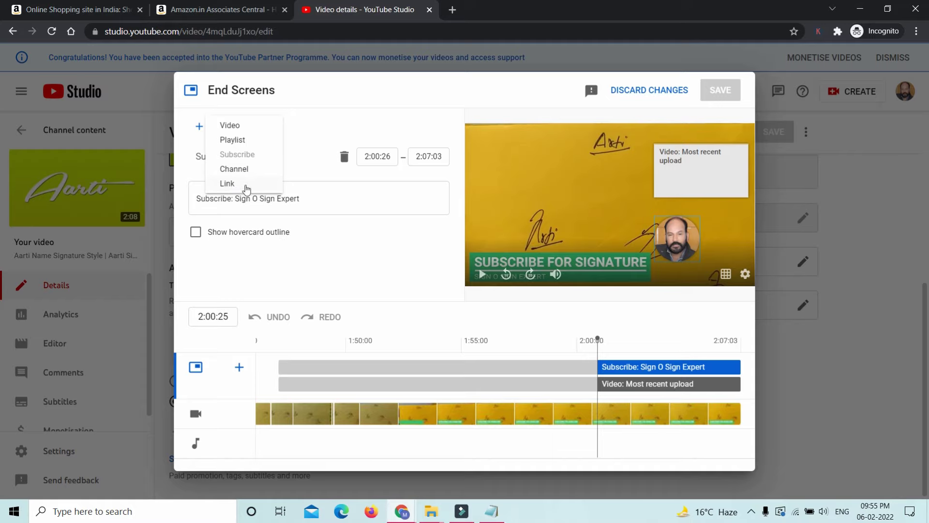
left_click(227, 183)
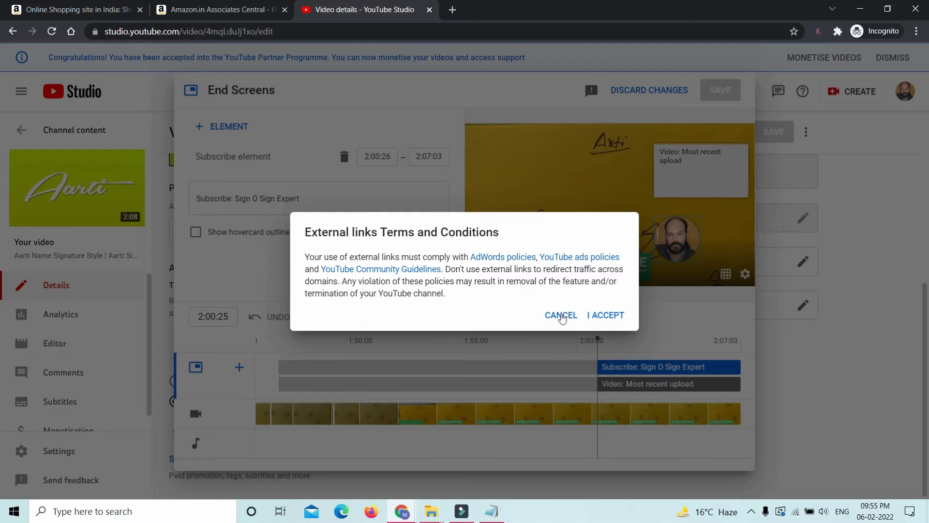
left_click(561, 316)
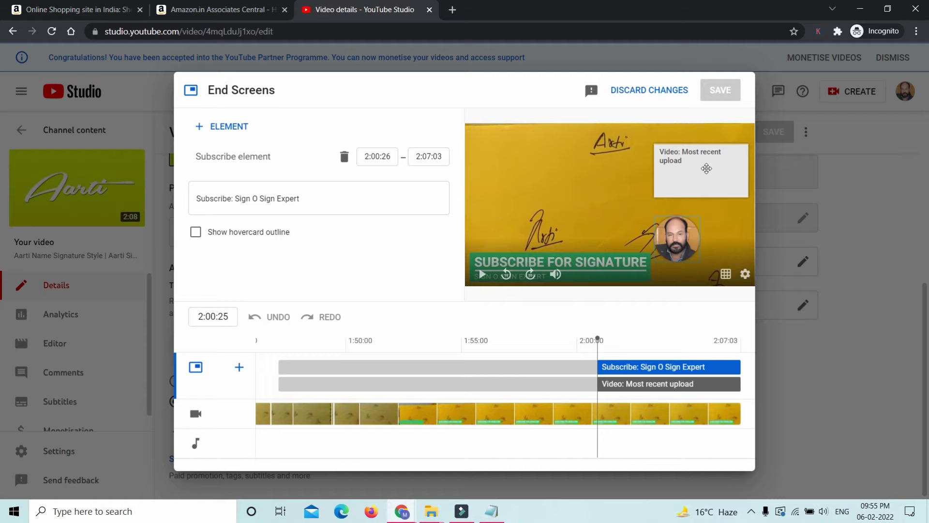
- Add a Video element to the end screen featuring the specific video "Live Signature Request - A Name Signature Style"
left_click(250, 125)
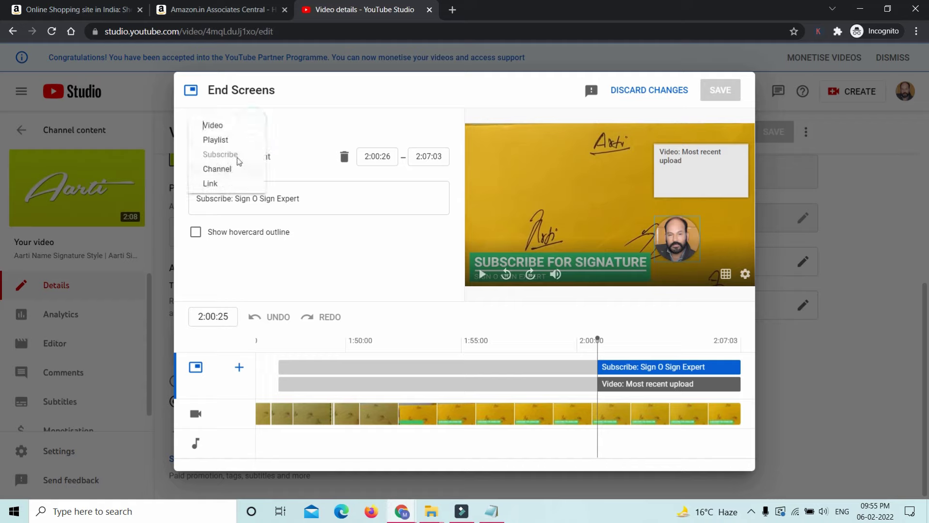
left_click(235, 126)
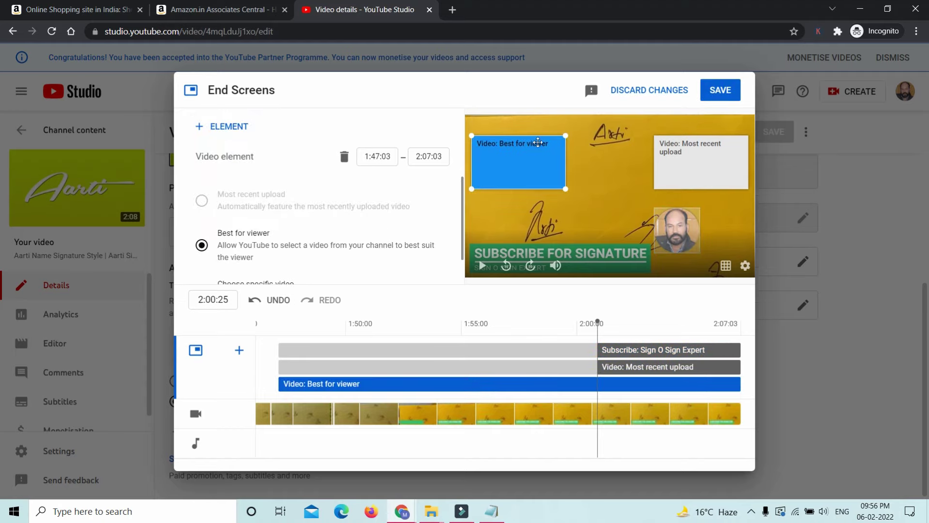
scroll(444, 248, "down", 1)
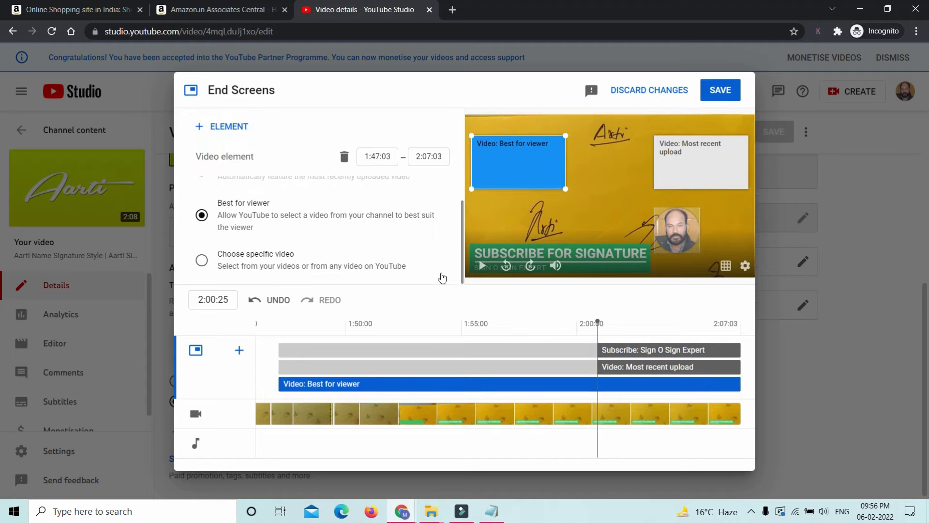
left_click(227, 266)
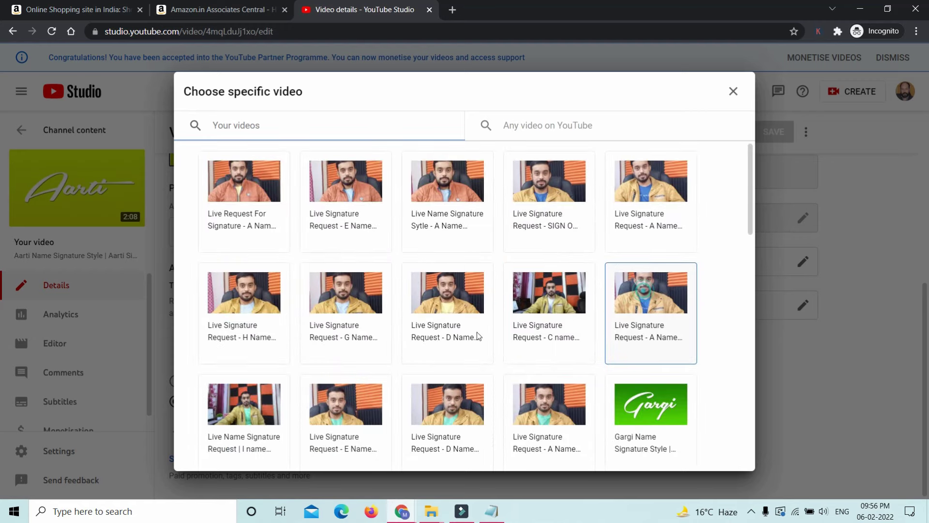
left_click(648, 296)
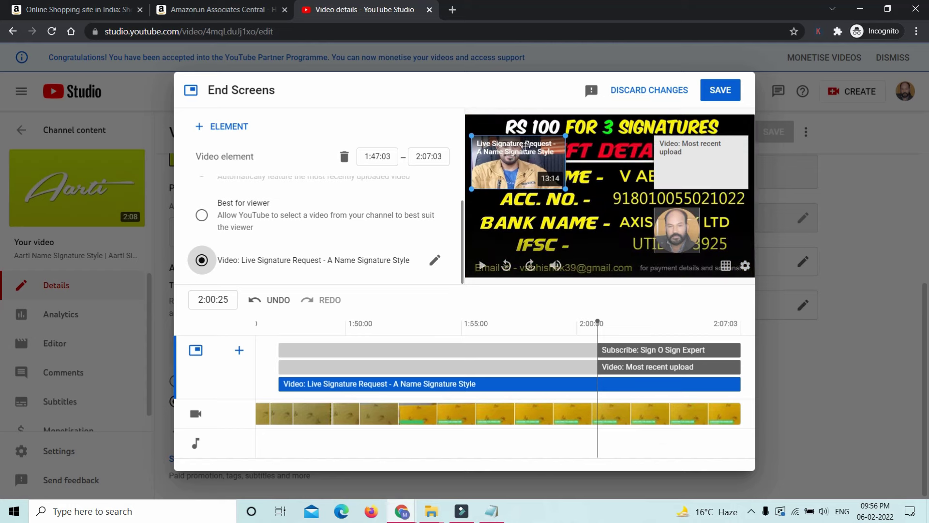
- Check the channel selection for a Channel element on the end screen, and leave it without choosing a channel
left_click(224, 127)
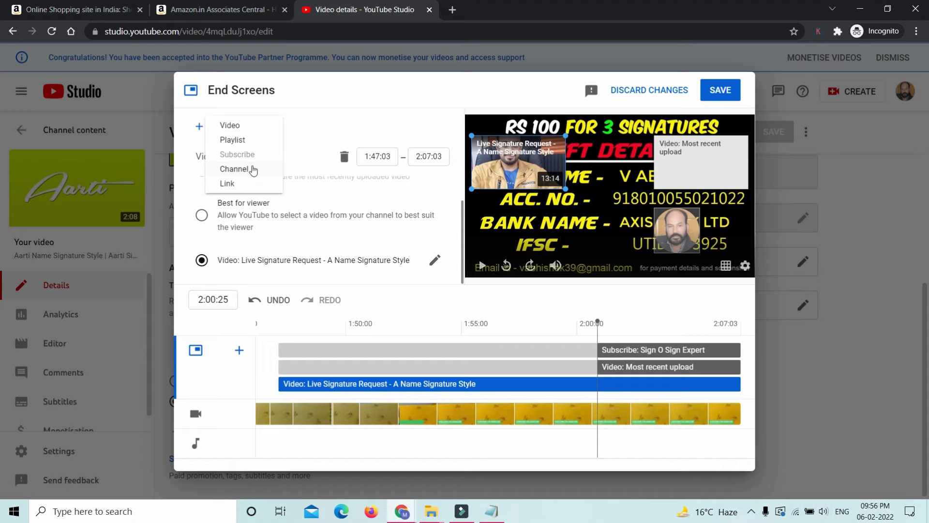
left_click(260, 172)
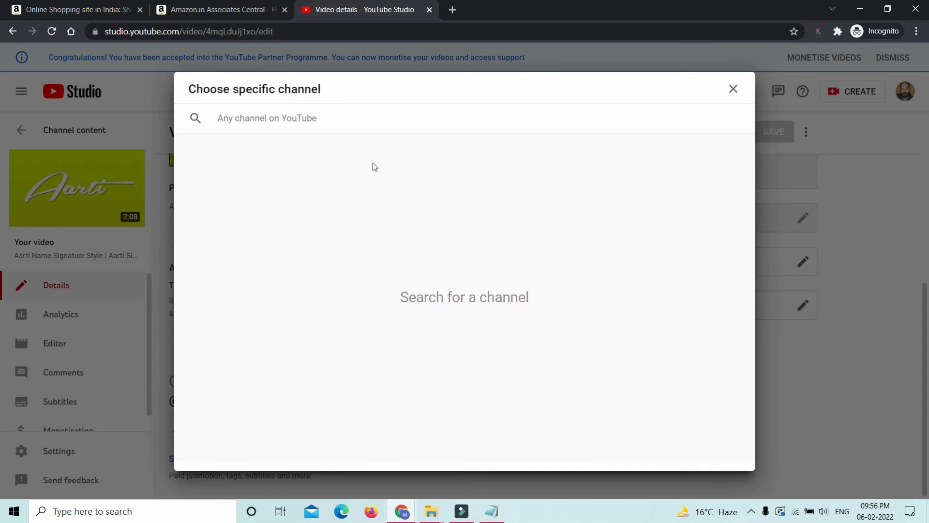
left_click(734, 89)
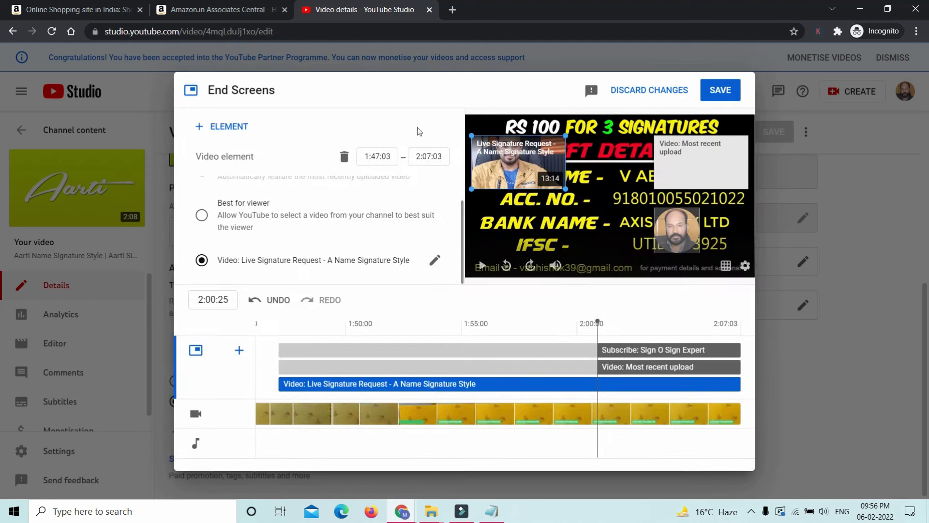